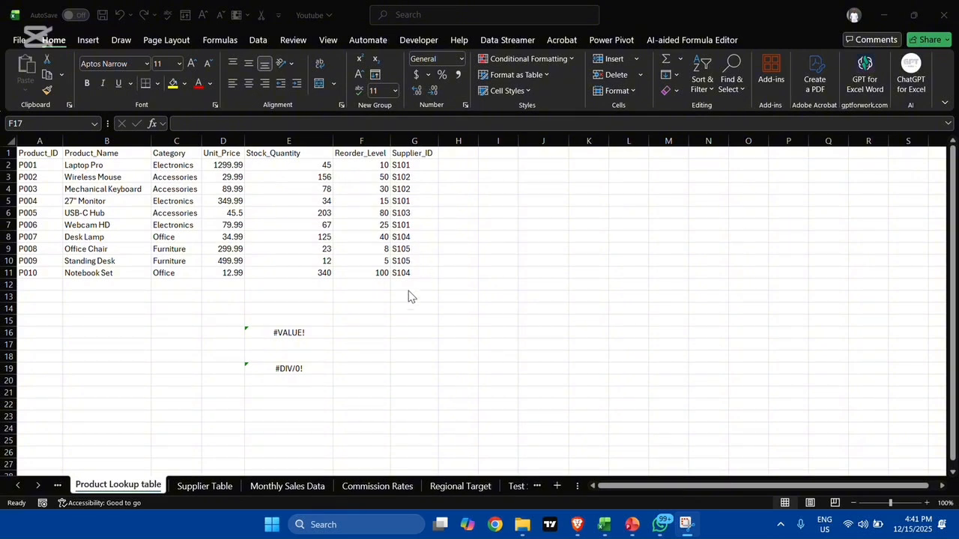
- Examine the formula behind the #VALUE! error in cell E16
left_click(391, 328)
left_click(406, 323)
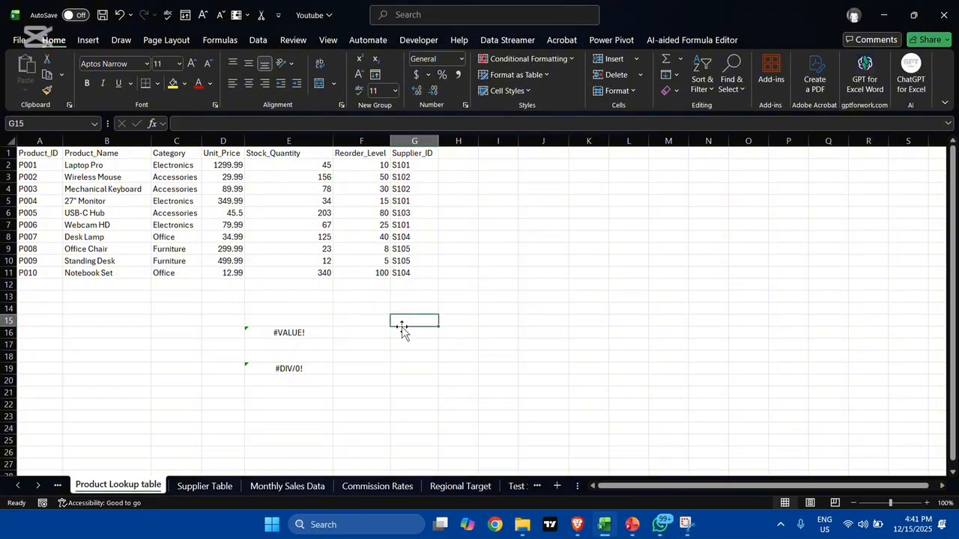
left_click(358, 332)
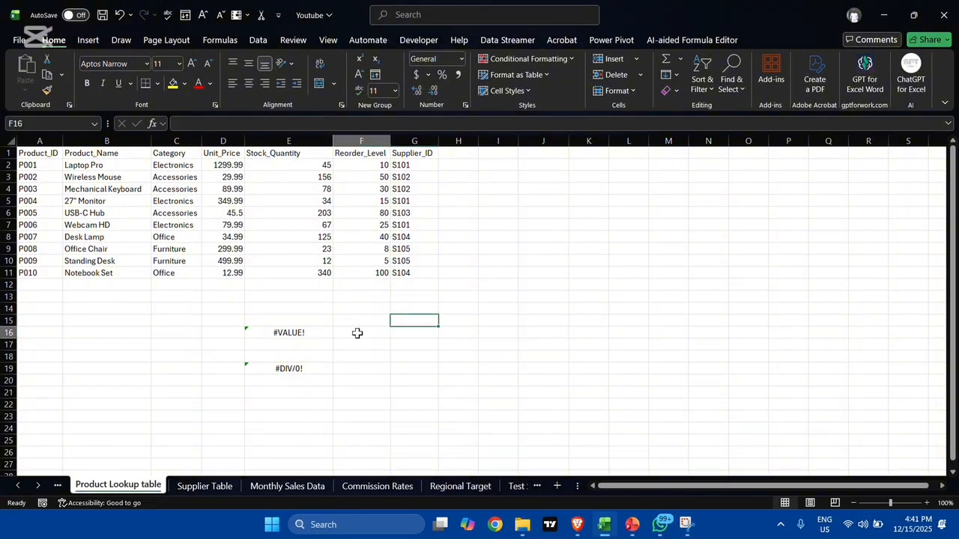
left_click(292, 332)
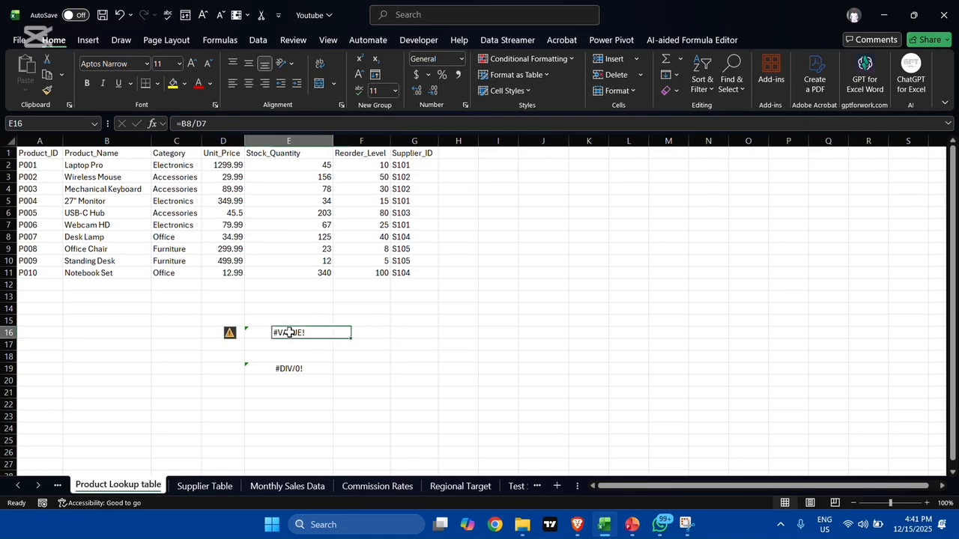
double_click(312, 330)
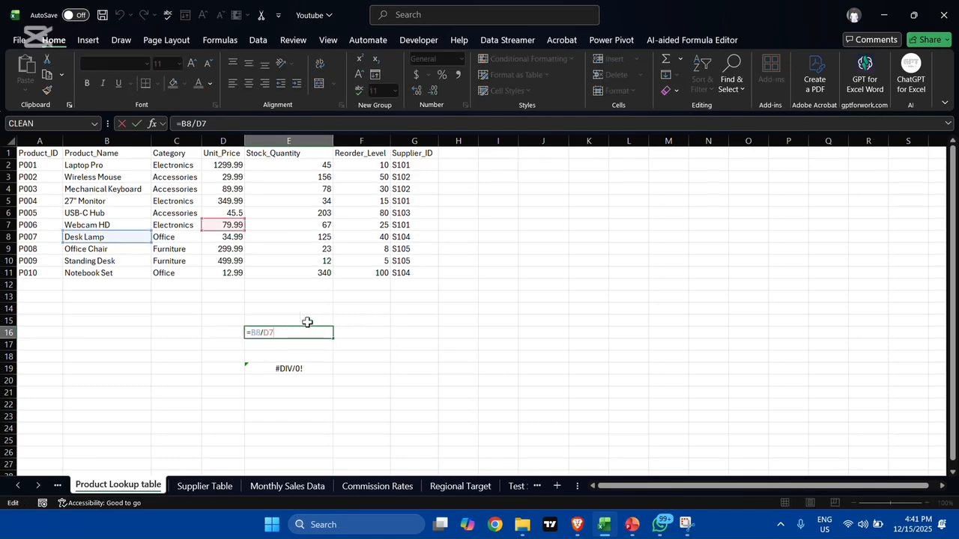
left_click(354, 329)
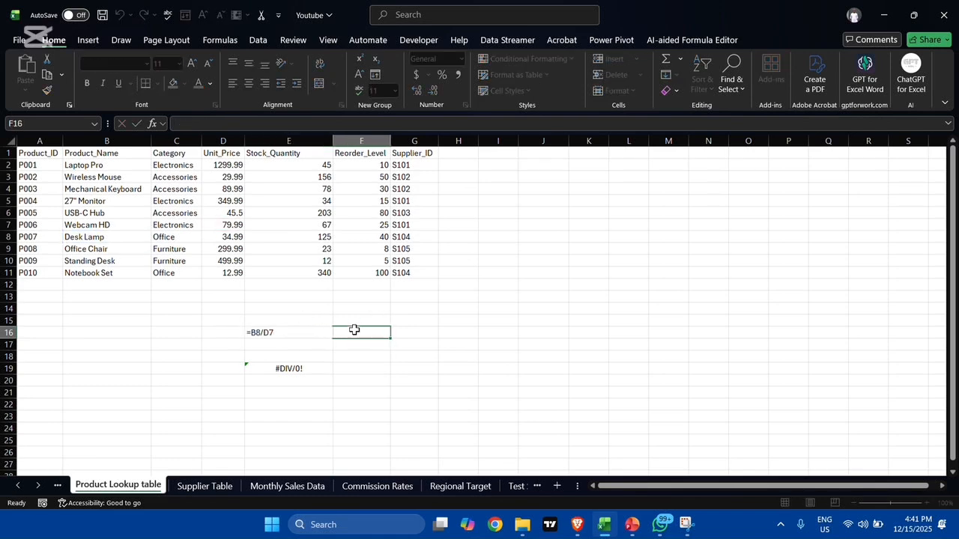
- Start an IFERROR formula in cell G15 with C5/E4 as the value to test
double_click(408, 323)
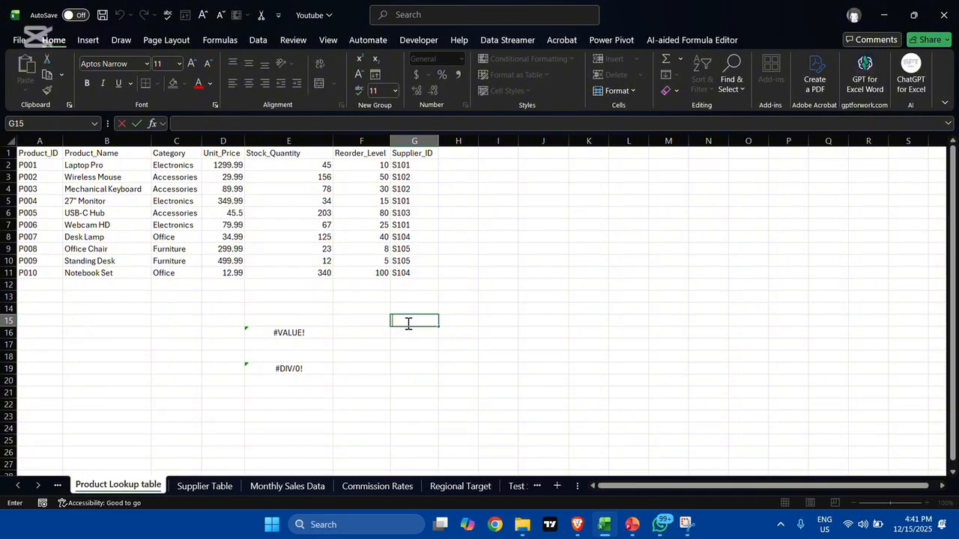
type("=if")
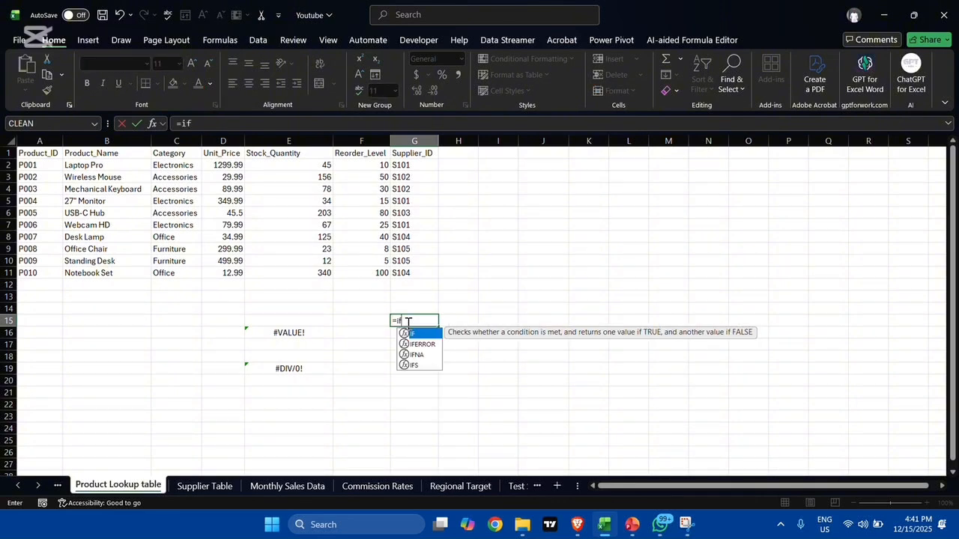
key("Down")
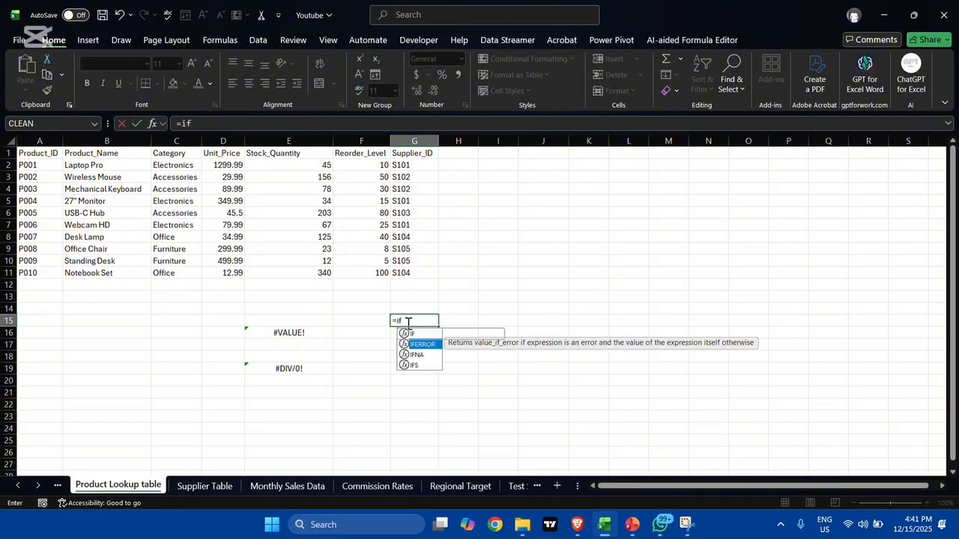
key("Tab")
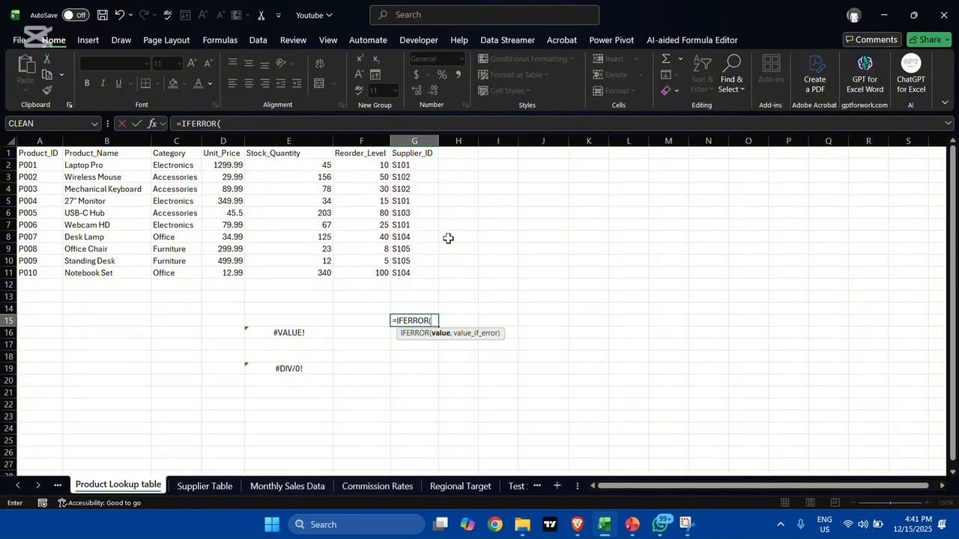
left_click(180, 202)
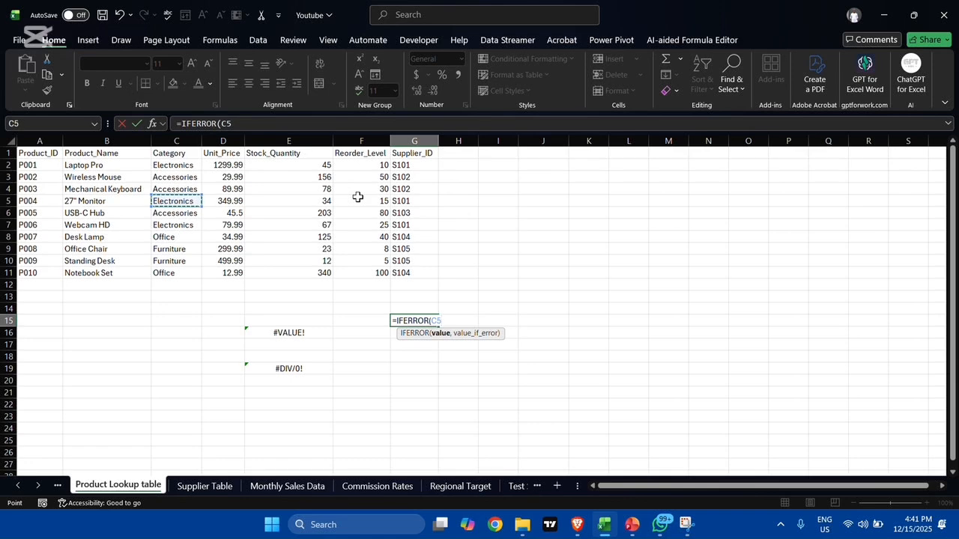
type("/")
left_click(322, 189)
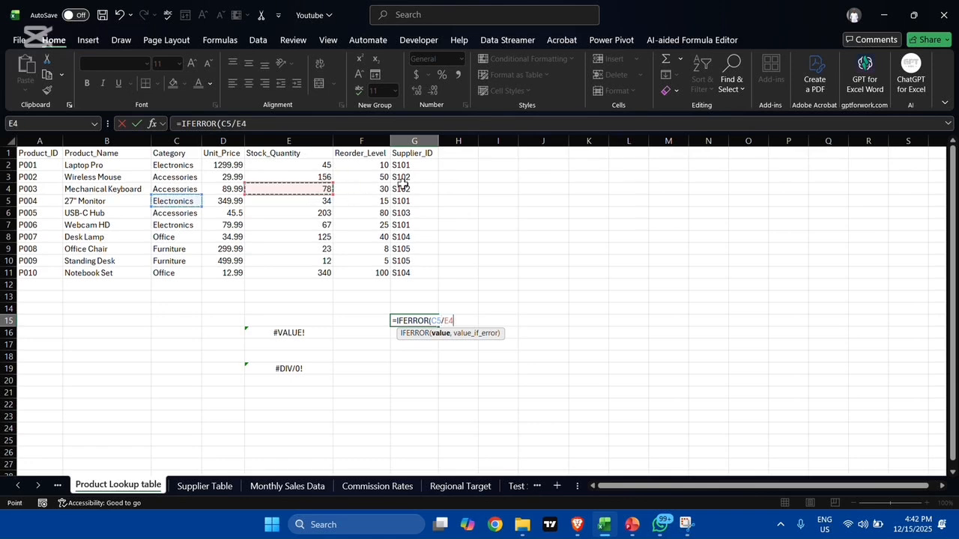
- Complete the IFERROR formula in G15 with "Error" as the fallback value and review it
type(",")
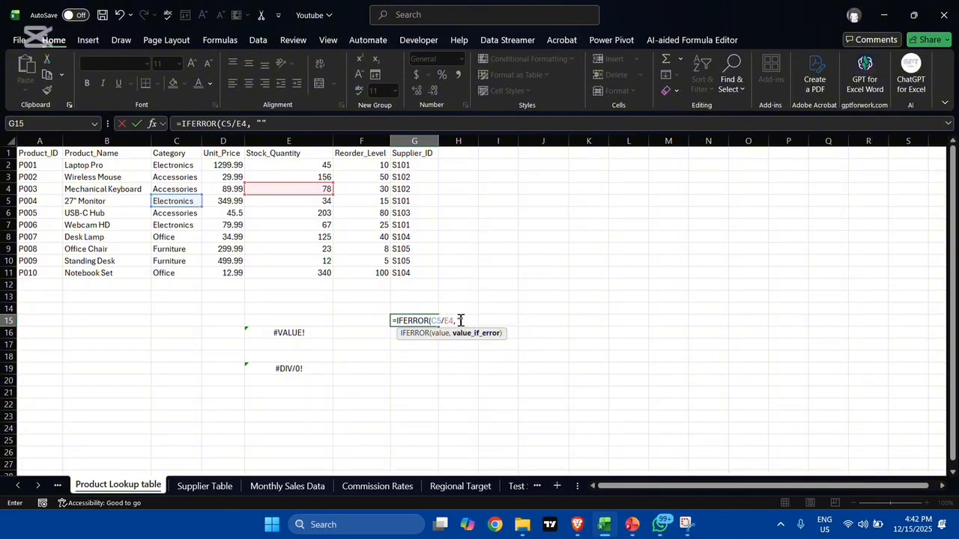
left_click(460, 321)
type("E")
type("rror")
type(")")
key("Return")
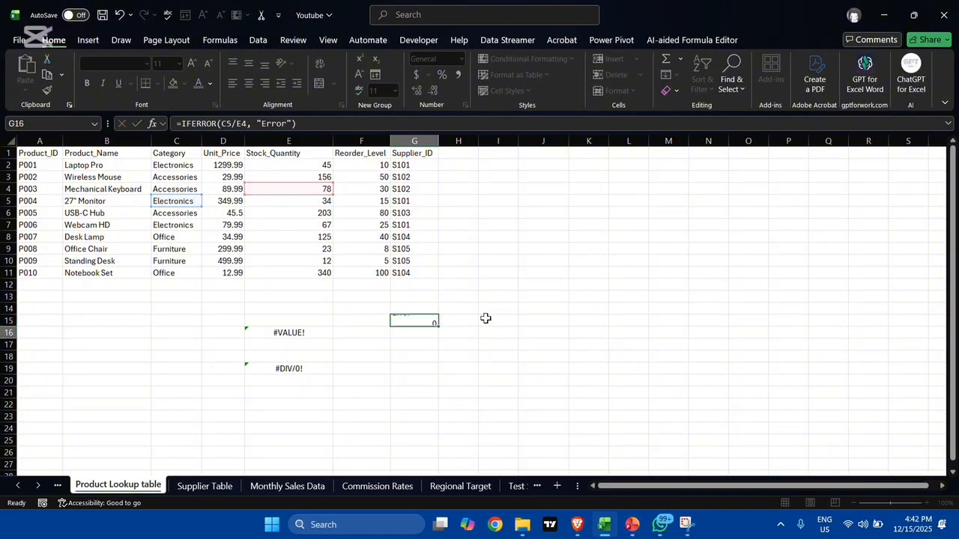
double_click(423, 321)
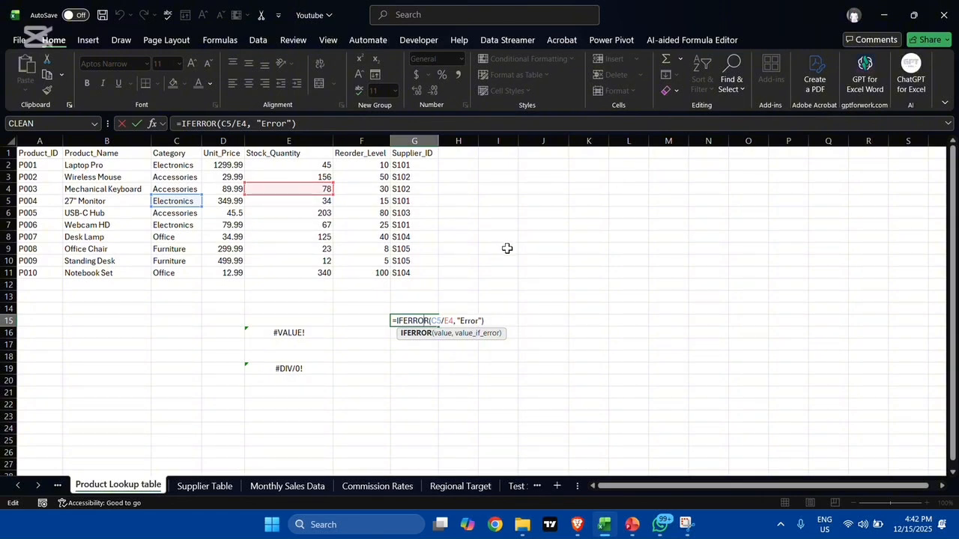
key("Return")
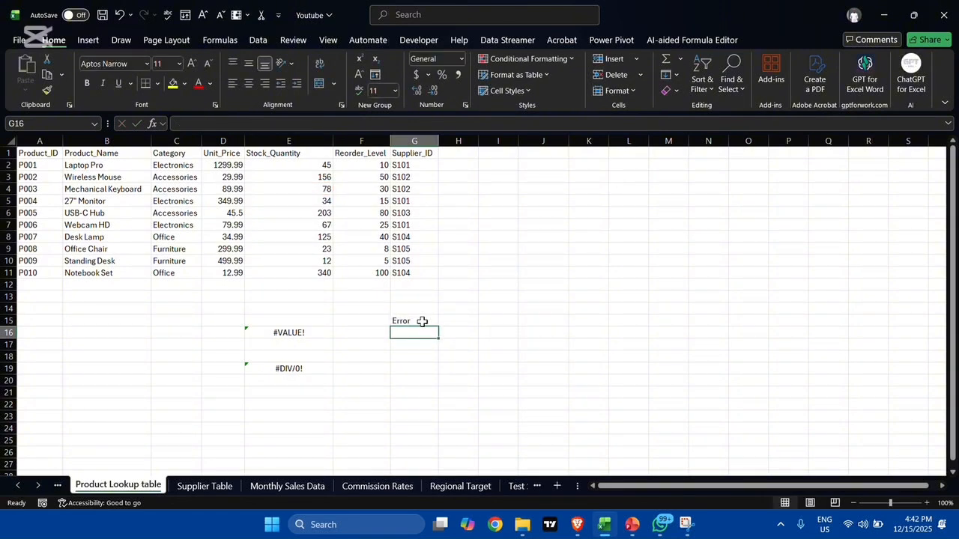
- Enter =ISERROR(E19) in cell H13 to test the #DIV/0! cell, and reopen the formula for review
double_click(396, 368)
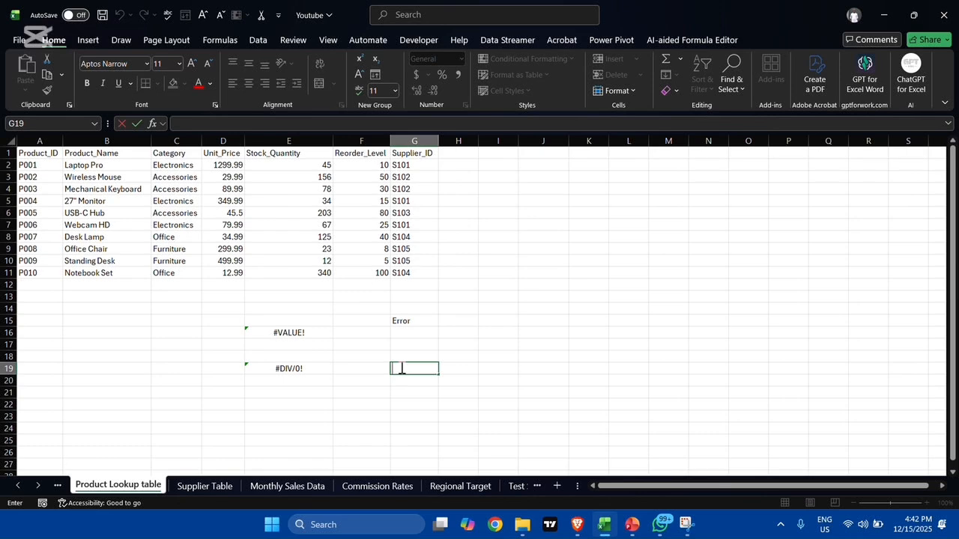
left_click(472, 294)
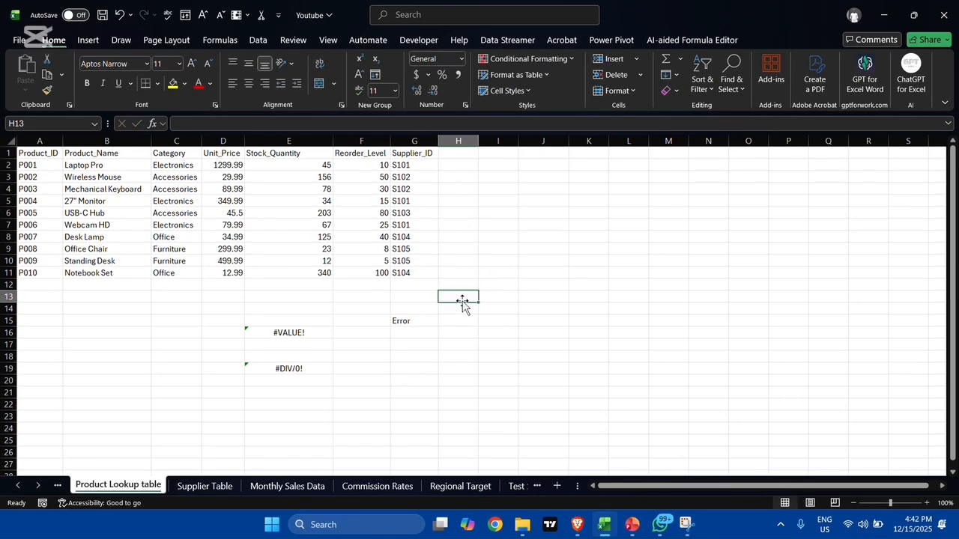
type("=")
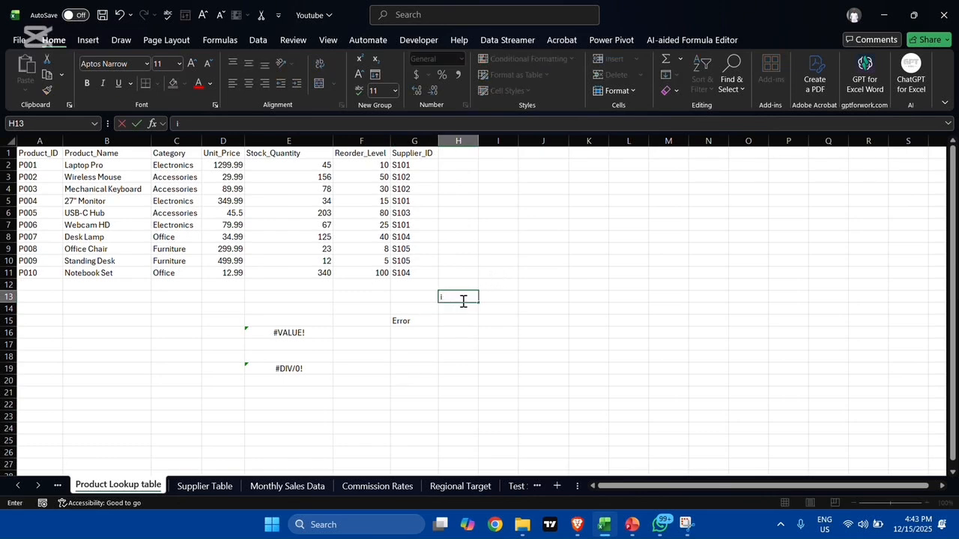
type("is")
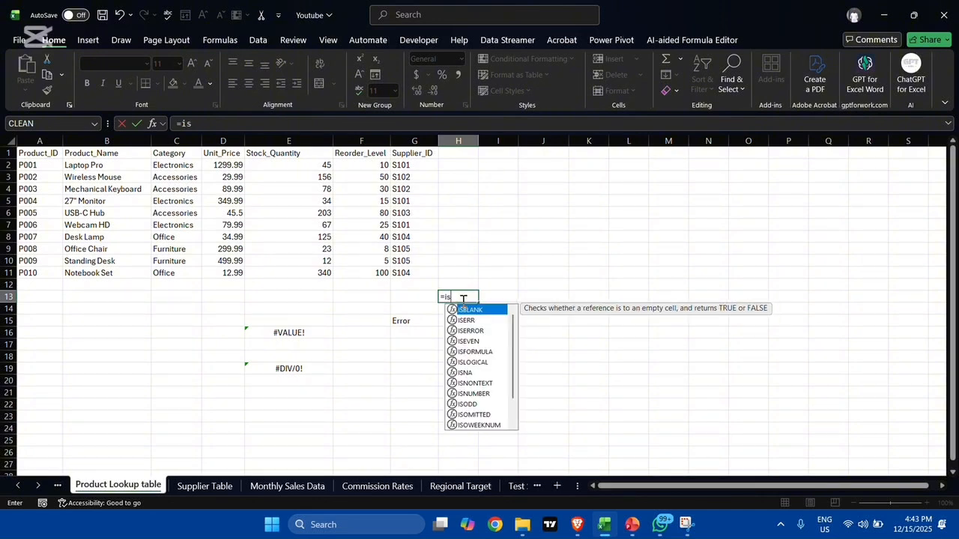
type("error")
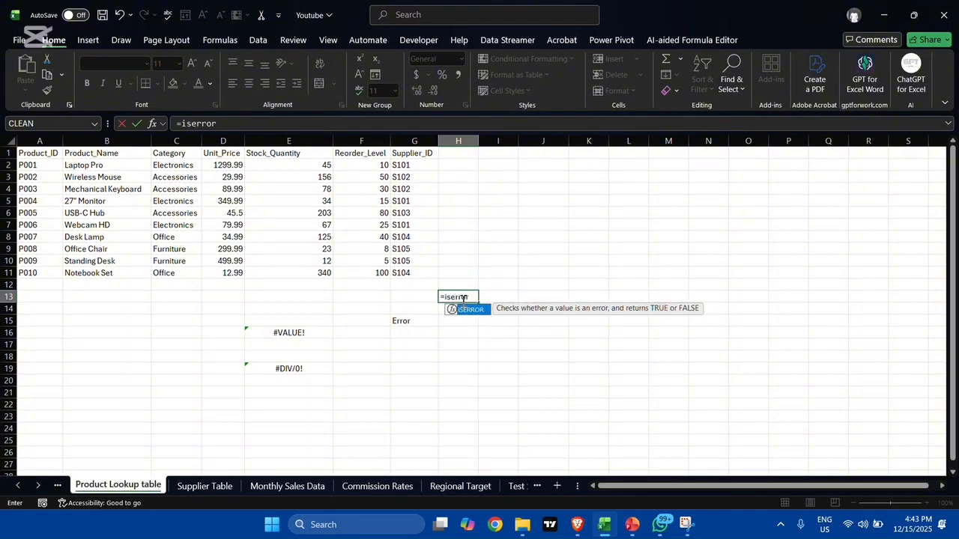
key("Tab")
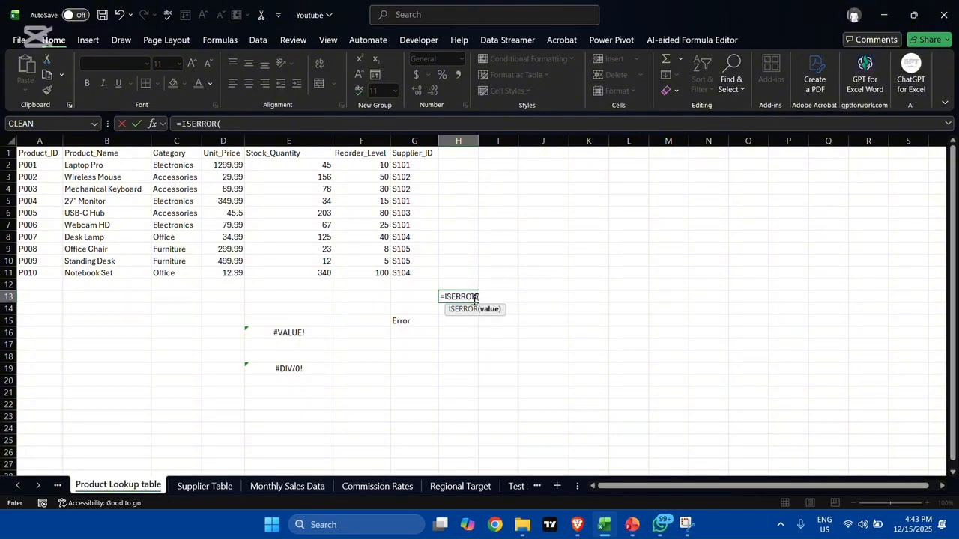
left_click(304, 367)
type(")")
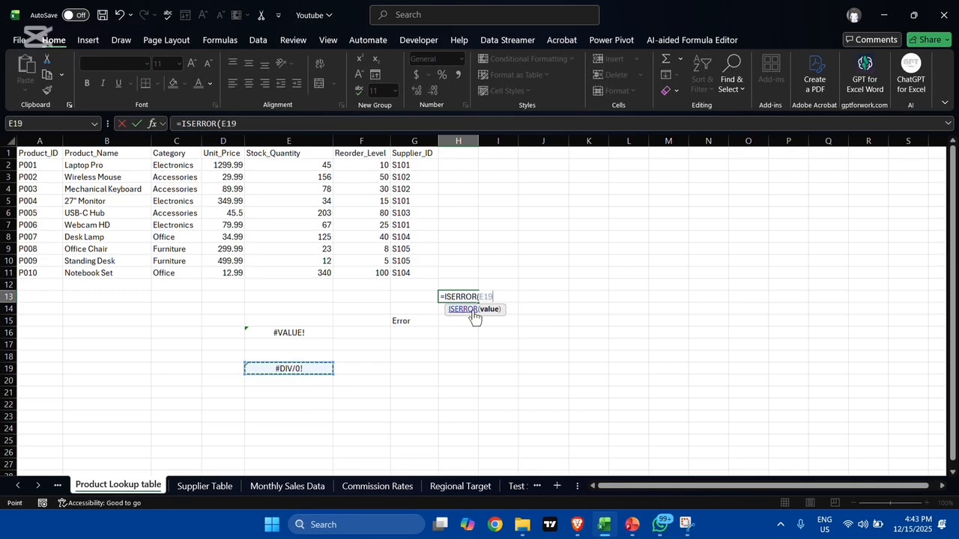
key("Return")
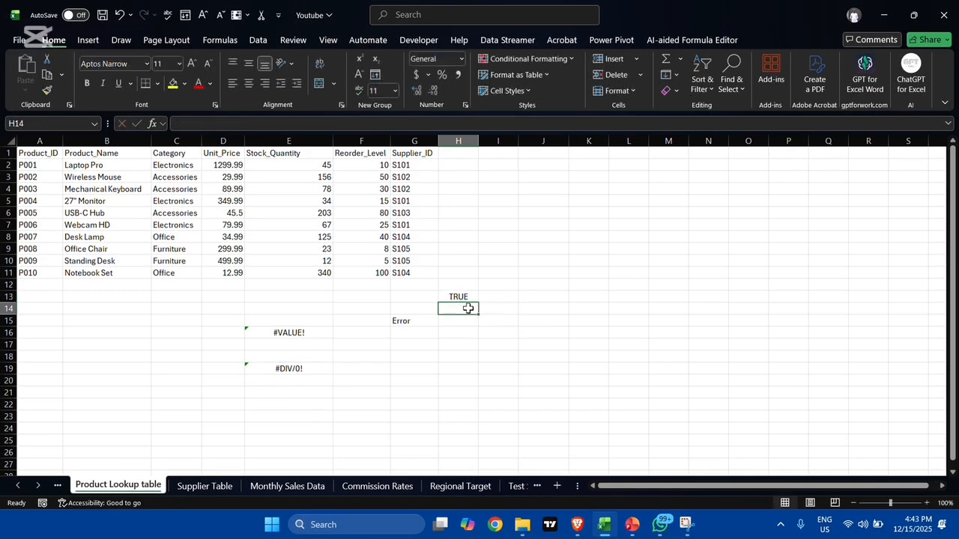
double_click(465, 297)
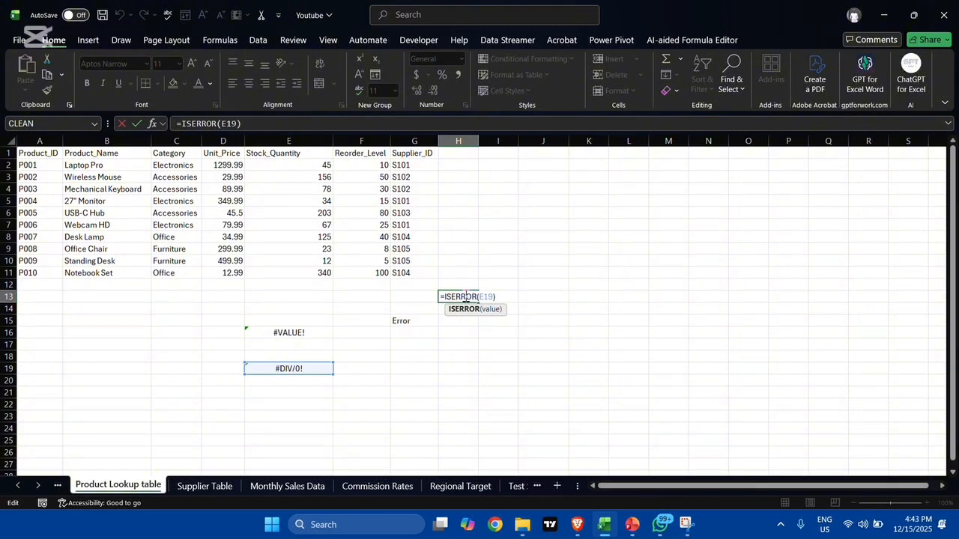